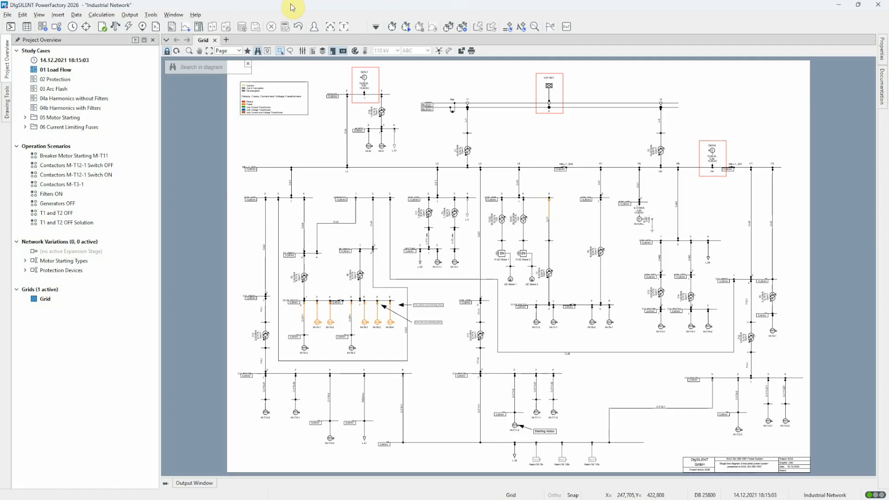
- Run a balanced, positive-sequence AC load flow and inspect the results around the T17, T3 and T7-T8 feeders in the diagram
{"action": "left_click", "coordinate": [118, 30]}
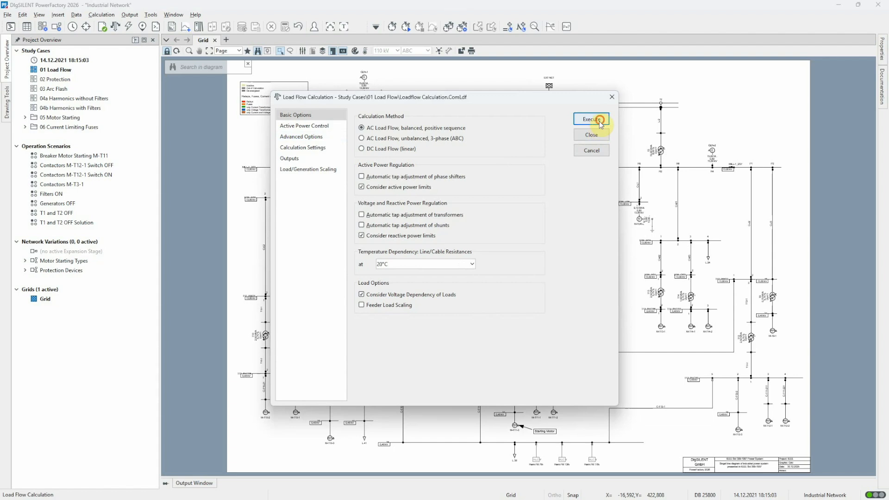
{"action": "left_click", "coordinate": [600, 120]}
{"action": "left_click", "coordinate": [189, 51]}
{"action": "left_click_drag", "start_coordinate": [410, 194], "coordinate": [611, 333]}
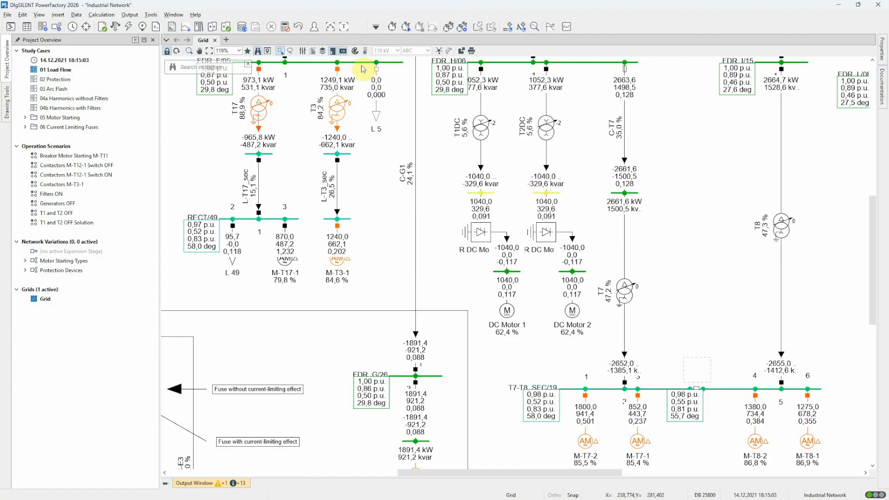
- Review the voltage and loading colour limits of the diagram's colouring scheme without changing them
{"action": "left_click", "coordinate": [356, 50]}
{"action": "left_click", "coordinate": [540, 220]}
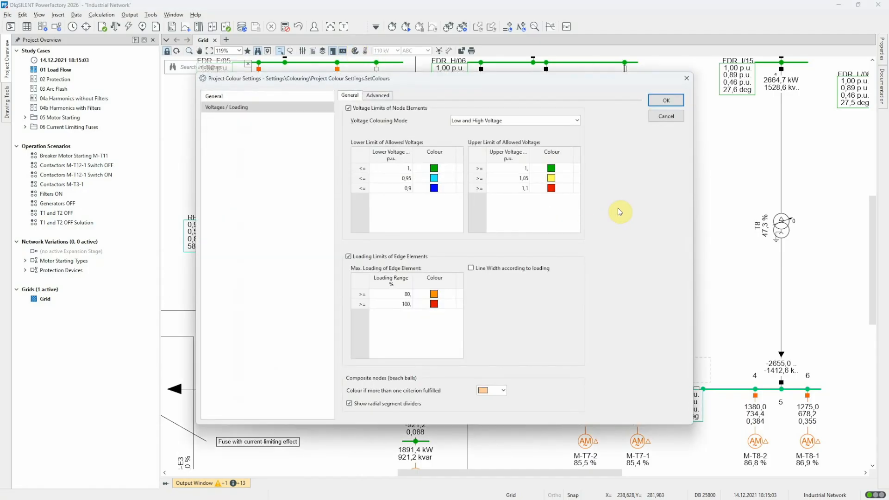
{"action": "left_click", "coordinate": [678, 116]}
{"action": "left_click", "coordinate": [670, 119]}
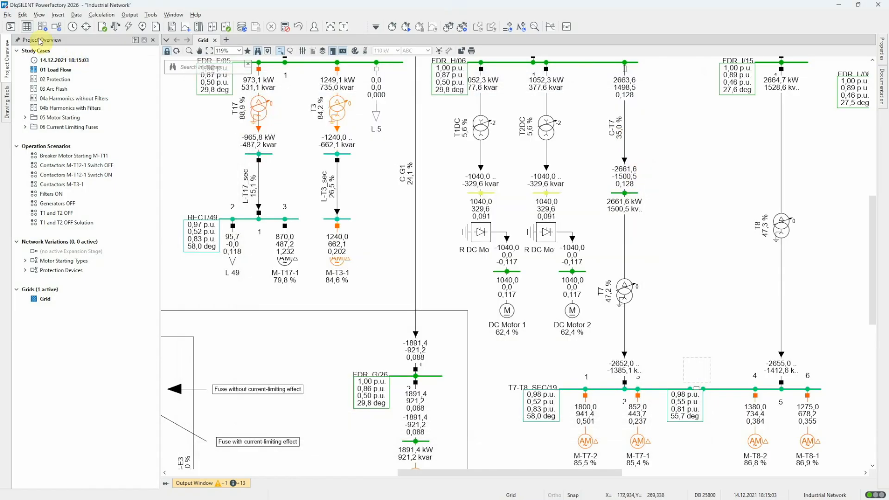
- List the network's lines in the Network Model Manager and sort them by loading, highest first
{"action": "left_click", "coordinate": [27, 26]}
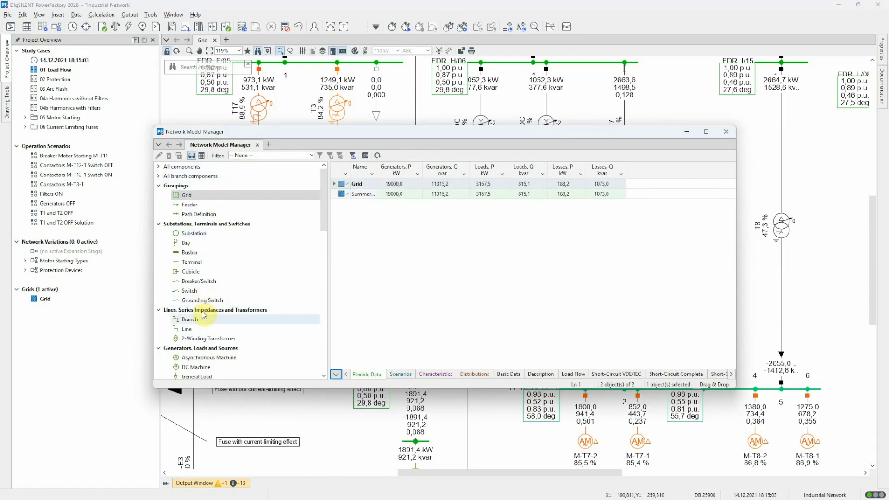
{"action": "left_click", "coordinate": [190, 329]}
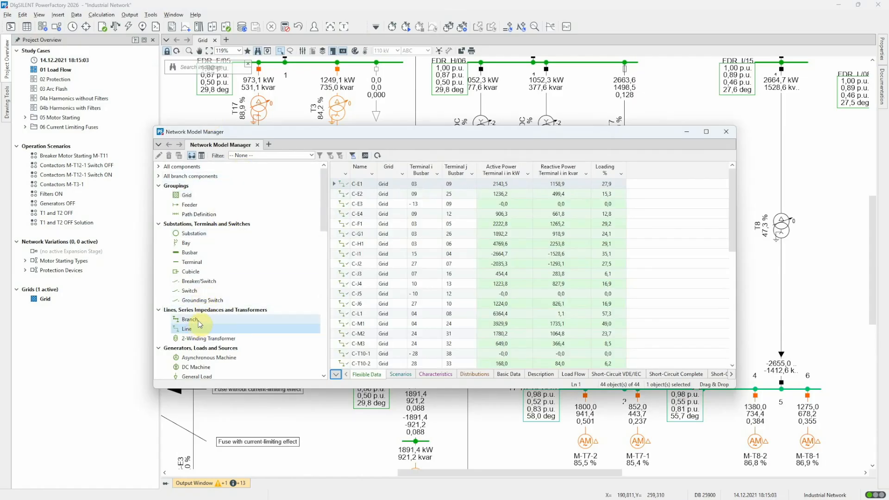
{"action": "left_click", "coordinate": [603, 170]}
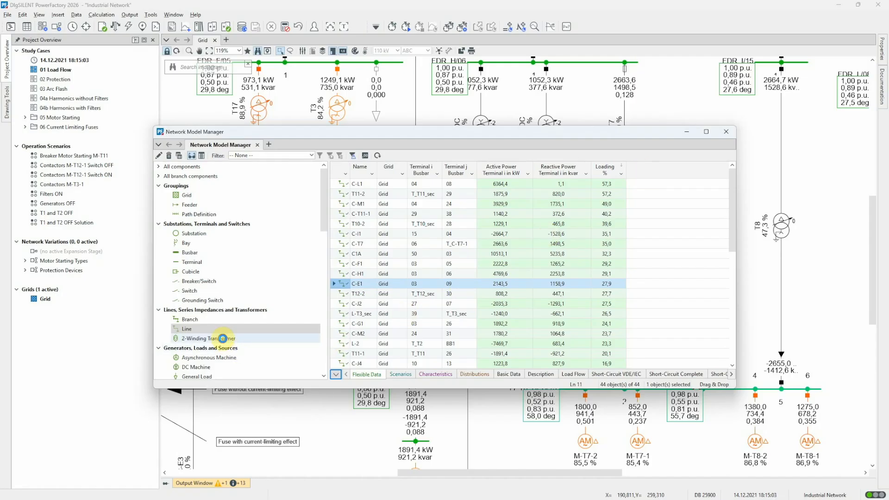
- List the 2-winding transformers in order of loading, highest first
{"action": "left_click", "coordinate": [223, 339]}
{"action": "left_click_drag", "start_coordinate": [354, 366], "coordinate": [423, 366]}
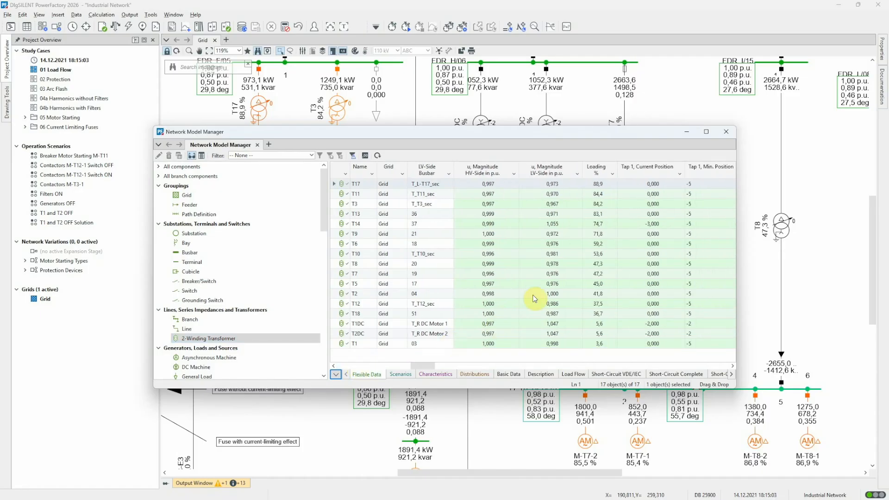
{"action": "left_click", "coordinate": [605, 169]}
{"action": "left_click", "coordinate": [604, 169]}
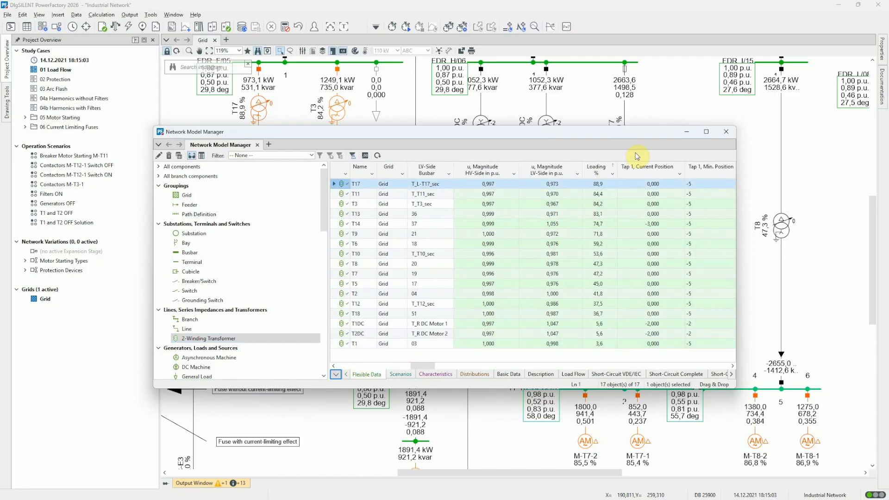
- List the busbars and start a custom filter on the per-unit voltage magnitude with a first criterion of less than 0,95
{"action": "left_click", "coordinate": [190, 253]}
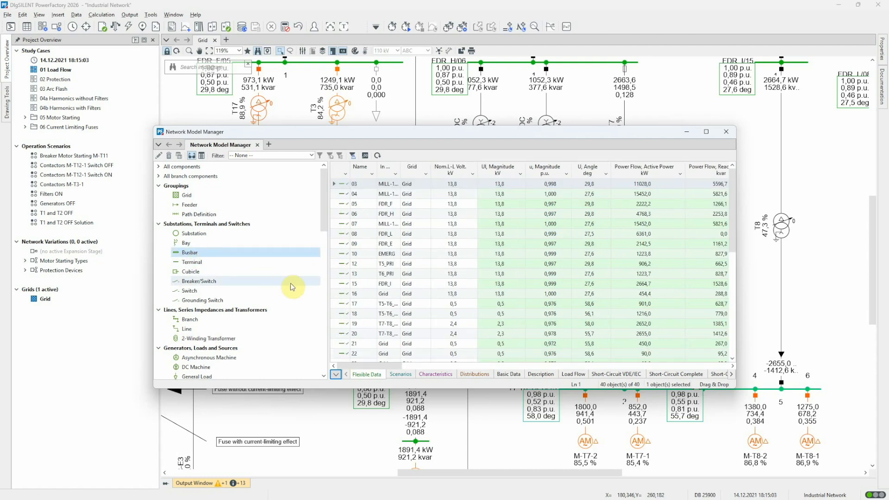
{"action": "left_click", "coordinate": [567, 175]}
{"action": "left_click", "coordinate": [667, 186]}
{"action": "left_click", "coordinate": [396, 235]}
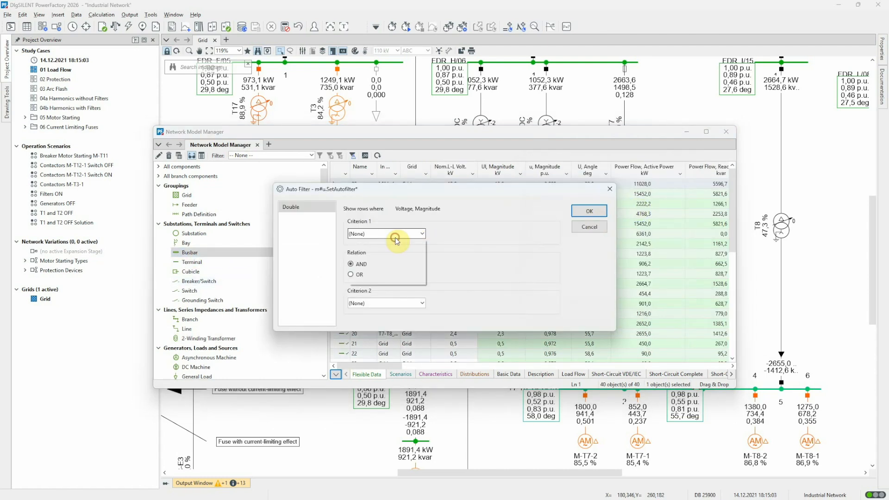
{"action": "left_click", "coordinate": [359, 271]}
{"action": "type", "text": "0,95"}
- Add an OR criterion of greater than 1,05 to the voltage magnitude filter and apply it to the busbar list
{"action": "left_click", "coordinate": [360, 275]}
{"action": "left_click", "coordinate": [366, 304]}
{"action": "left_click", "coordinate": [366, 331]}
{"action": "left_click", "coordinate": [435, 303]}
{"action": "type", "text": "0,"}
{"action": "type", "text": "05"}
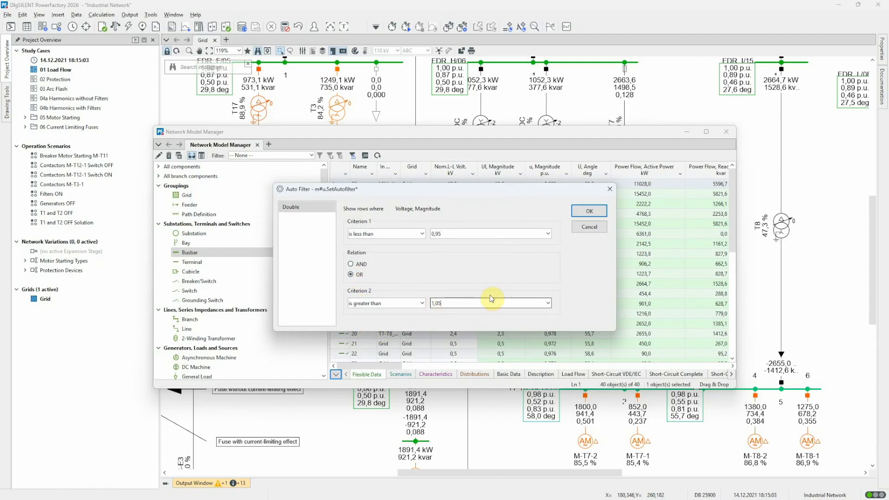
{"action": "left_click", "coordinate": [589, 211]}
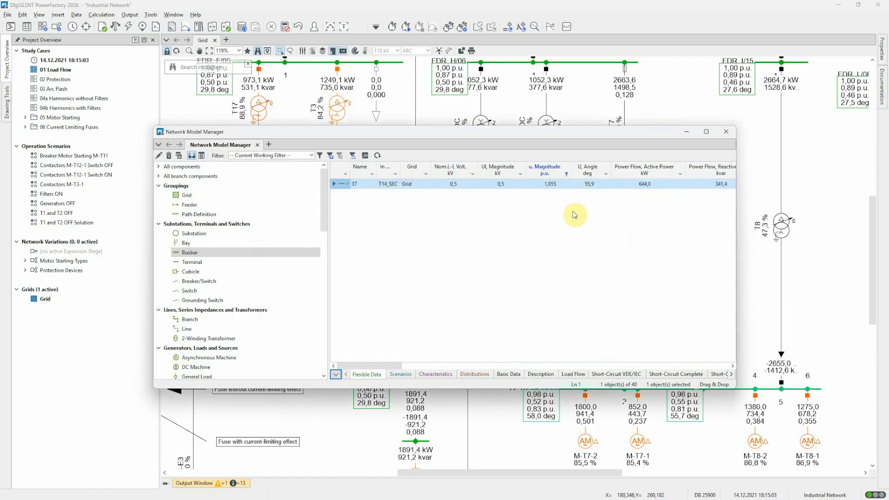
- Mark the filtered busbar 37 in the single-line diagram and close the Network Model Manager
{"action": "right_click", "coordinate": [338, 184]}
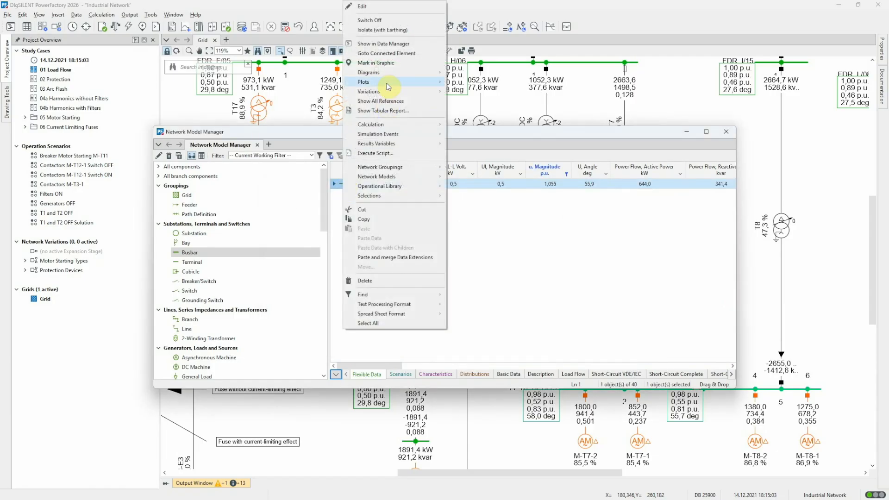
{"action": "left_click", "coordinate": [387, 63]}
{"action": "left_click", "coordinate": [585, 189]}
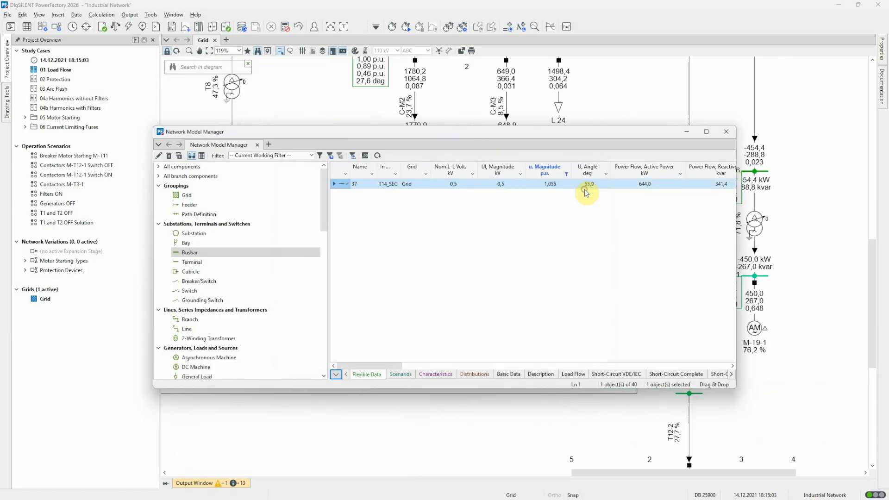
{"action": "left_click", "coordinate": [726, 132]}
{"action": "left_click", "coordinate": [597, 260]}
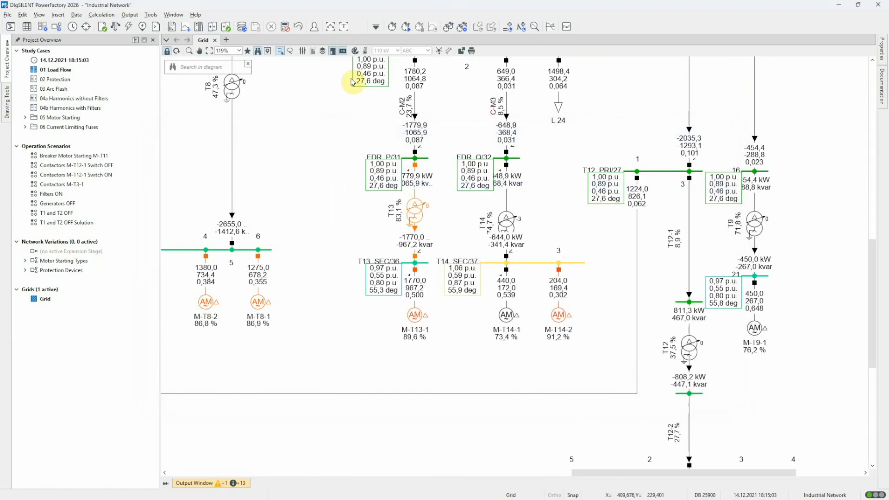
- Activate the operation scenario T1 and T2 OFF
{"action": "left_click", "coordinate": [209, 51]}
{"action": "left_click", "coordinate": [304, 79]}
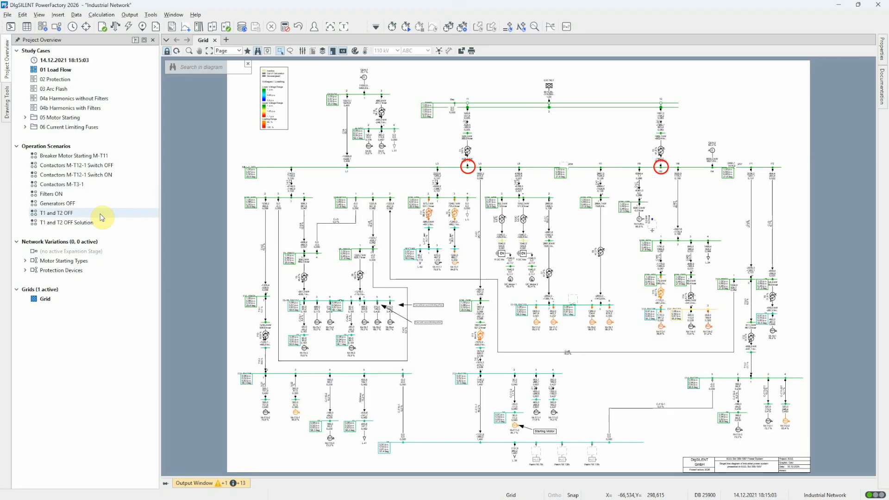
{"action": "right_click", "coordinate": [83, 214]}
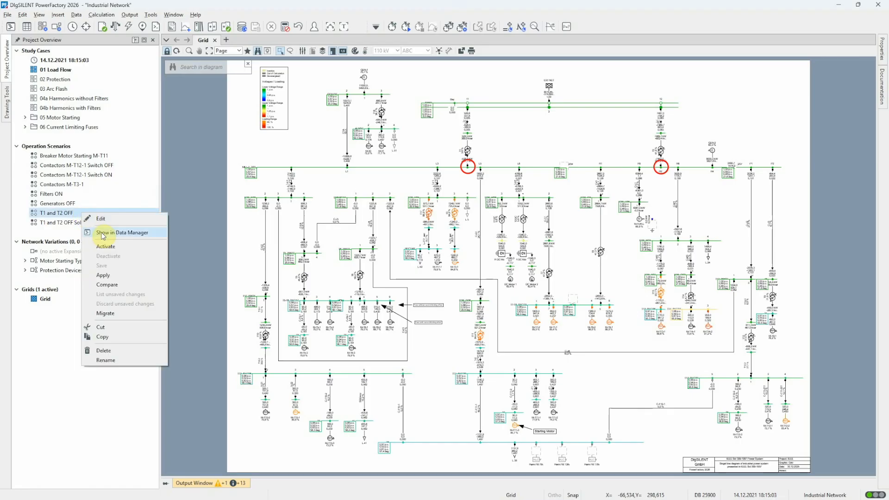
{"action": "left_click", "coordinate": [111, 247]}
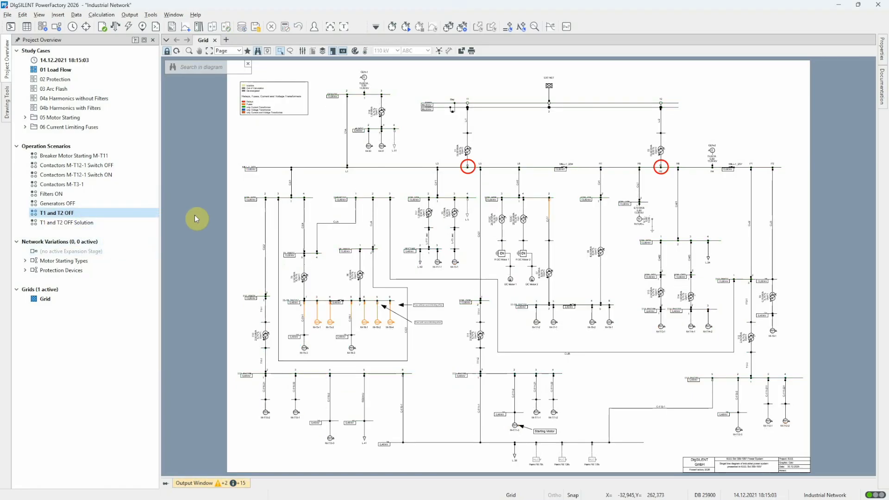
- Try to run the load flow with active and reactive power limits considered, and read the messages in the output window
{"action": "left_click", "coordinate": [115, 27]}
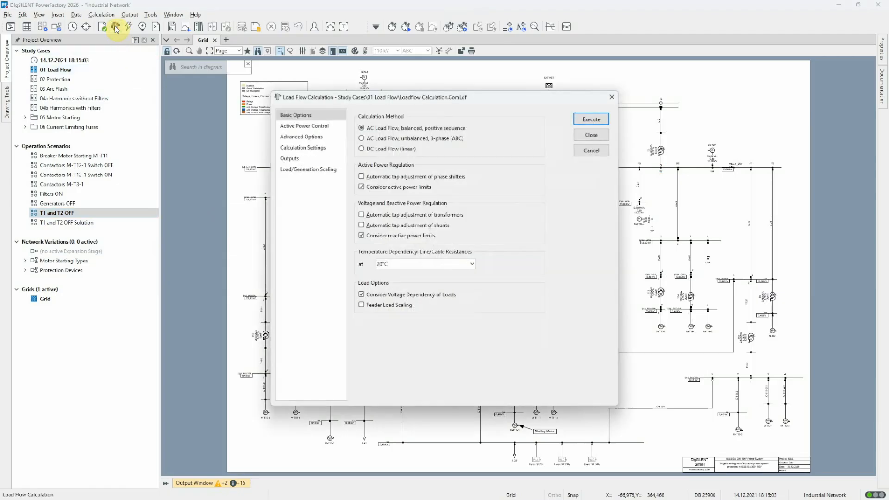
{"action": "left_click", "coordinate": [604, 119]}
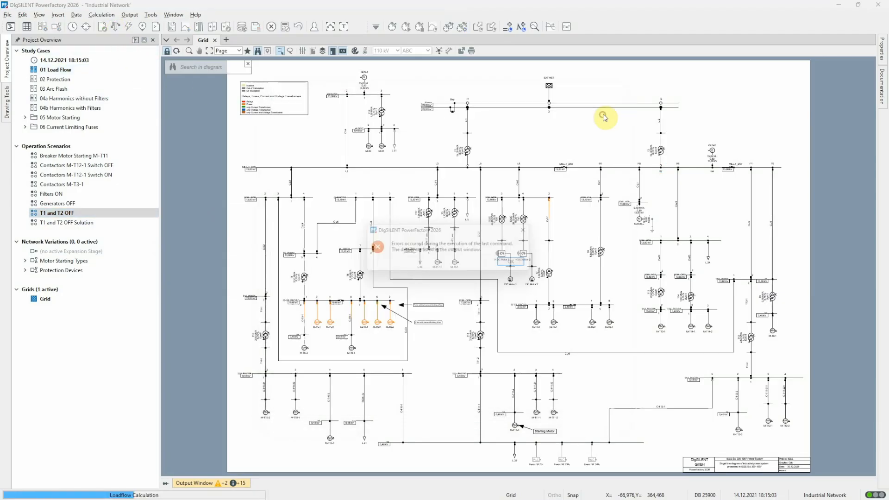
{"action": "left_click", "coordinate": [523, 268]}
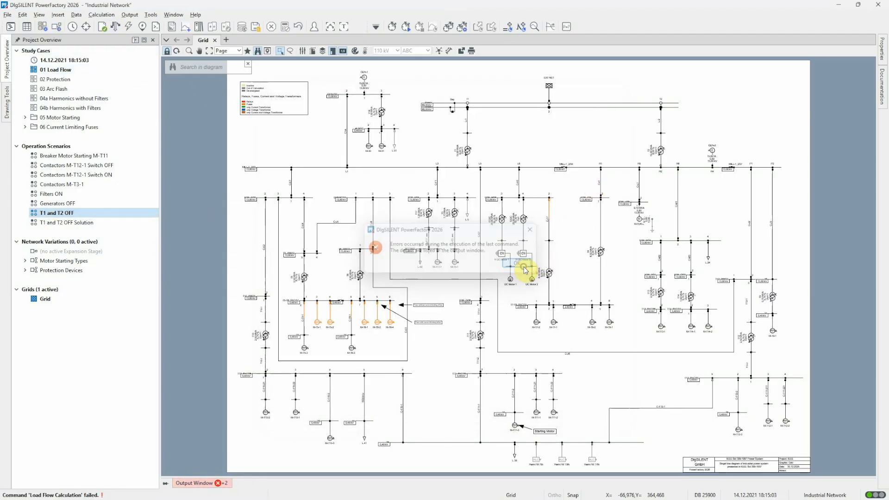
{"action": "left_click", "coordinate": [214, 483]}
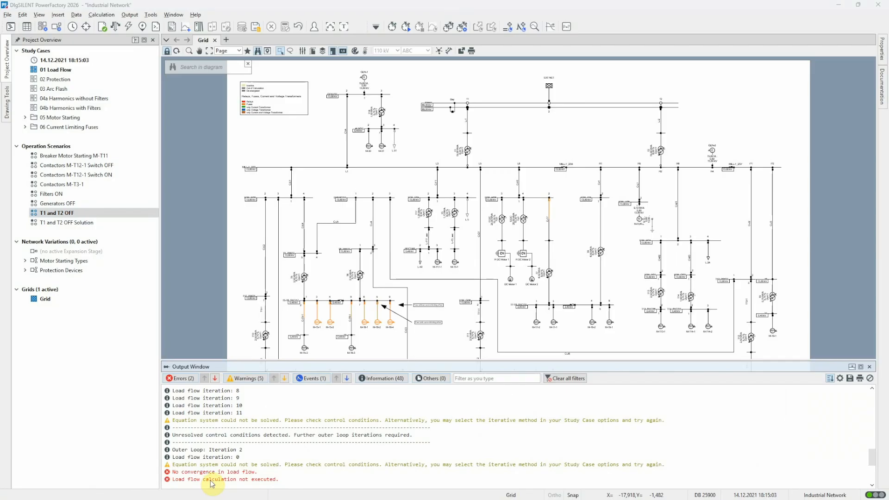
- Run the load flow without considering active and reactive power limits, and check the output messages
{"action": "left_click", "coordinate": [129, 26]}
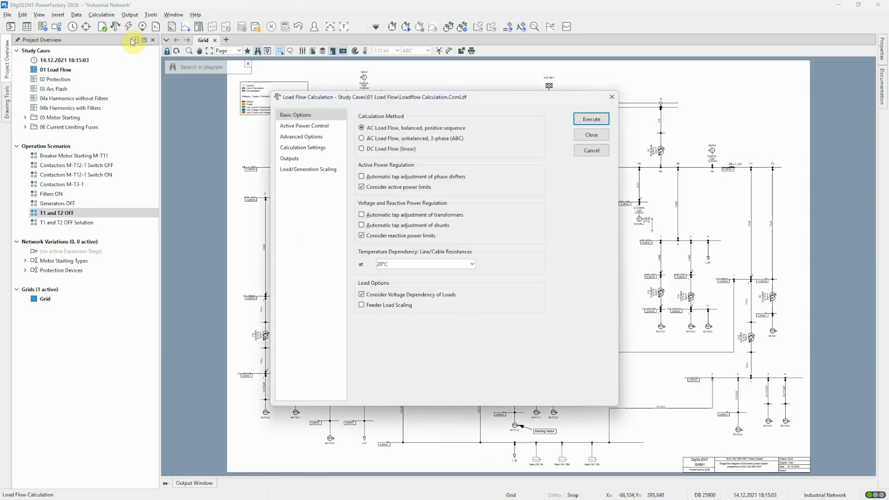
{"action": "left_click", "coordinate": [361, 186]}
{"action": "left_click", "coordinate": [362, 235]}
{"action": "left_click", "coordinate": [592, 119]}
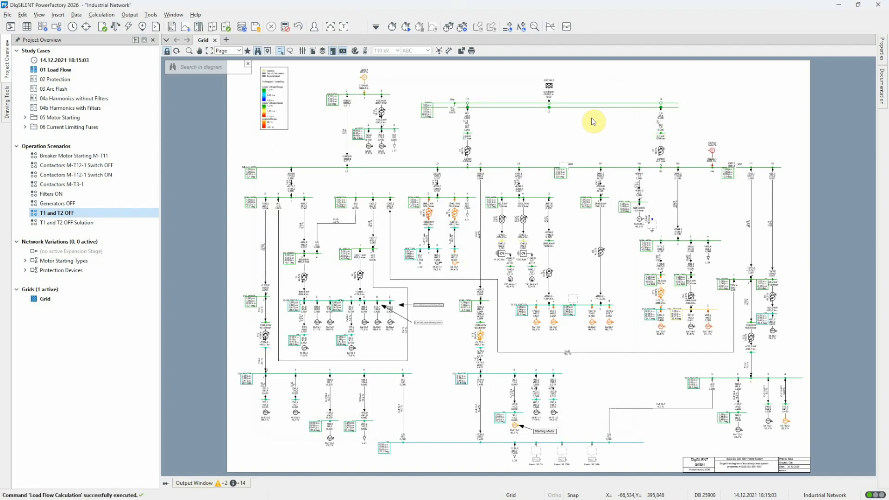
{"action": "left_click", "coordinate": [223, 484]}
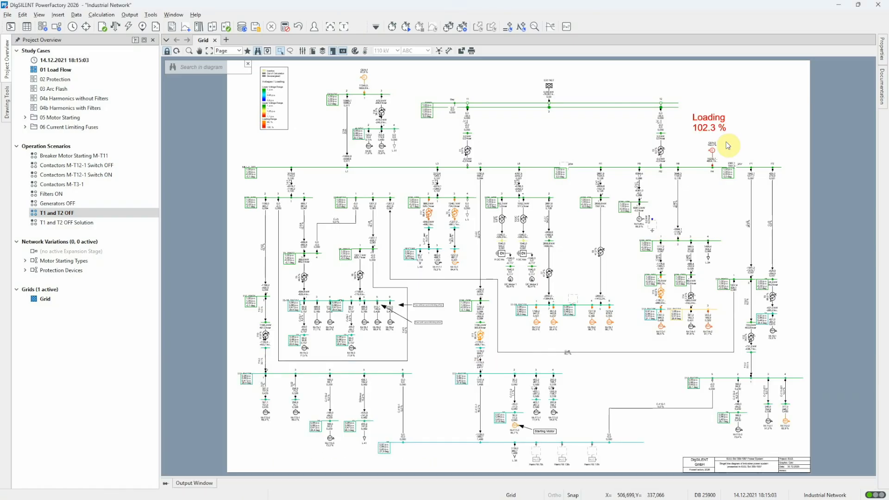
- Reset the calculation and mark the GEN-1 and GEN-2 feeders in the Grid diagram
{"action": "left_click", "coordinate": [285, 27]}
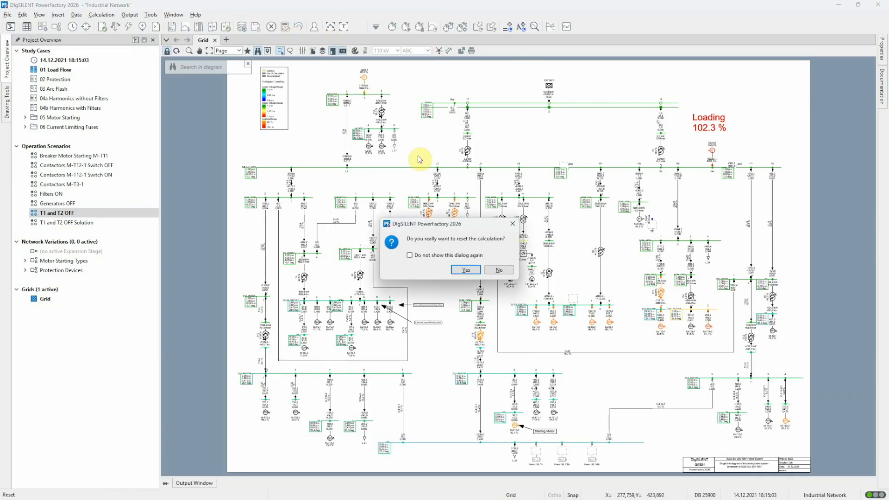
{"action": "left_click", "coordinate": [465, 271]}
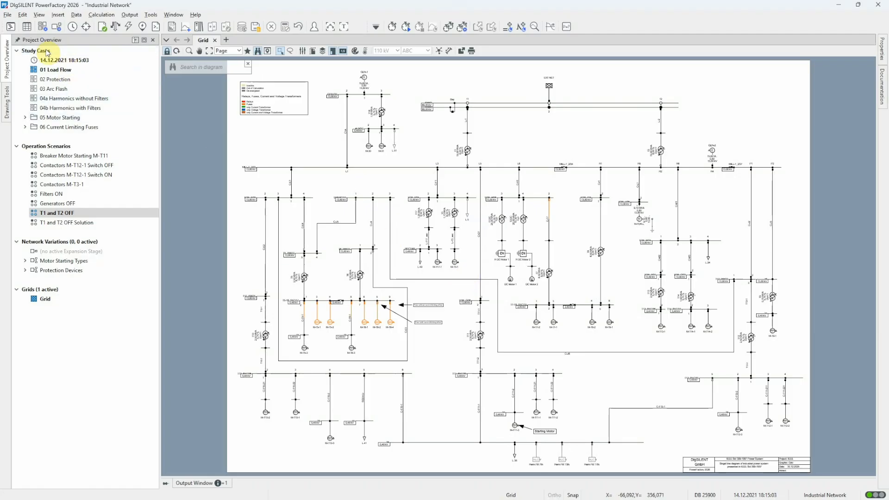
{"action": "left_click", "coordinate": [26, 28]}
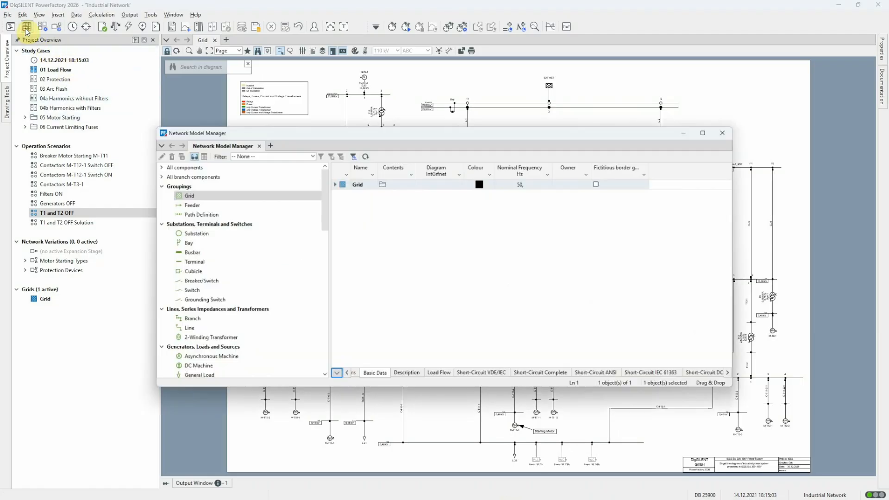
{"action": "left_click", "coordinate": [194, 207]}
{"action": "left_click_drag", "start_coordinate": [338, 196], "coordinate": [337, 184]}
{"action": "right_click", "coordinate": [337, 184]}
{"action": "left_click", "coordinate": [366, 204]}
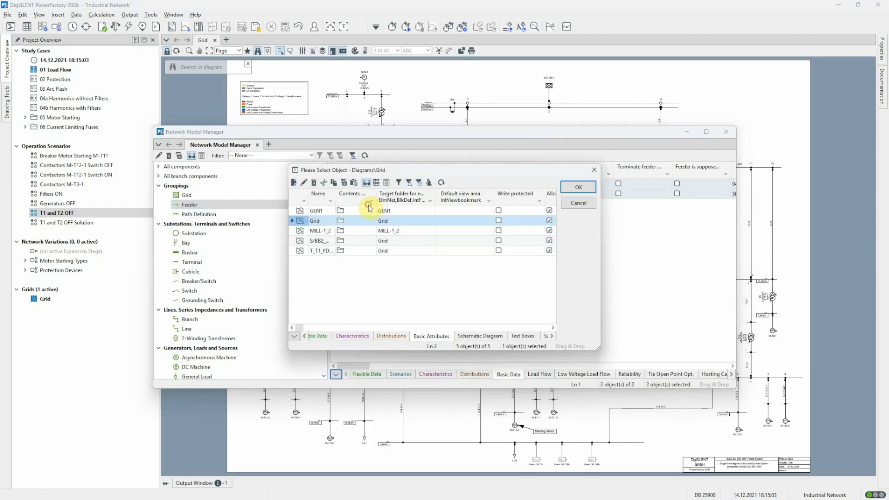
{"action": "left_click", "coordinate": [578, 187]}
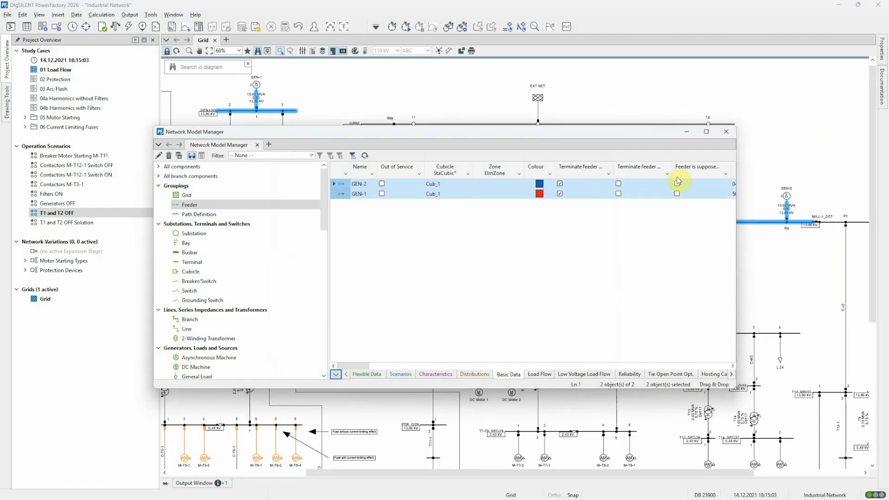
{"action": "left_click", "coordinate": [727, 133]}
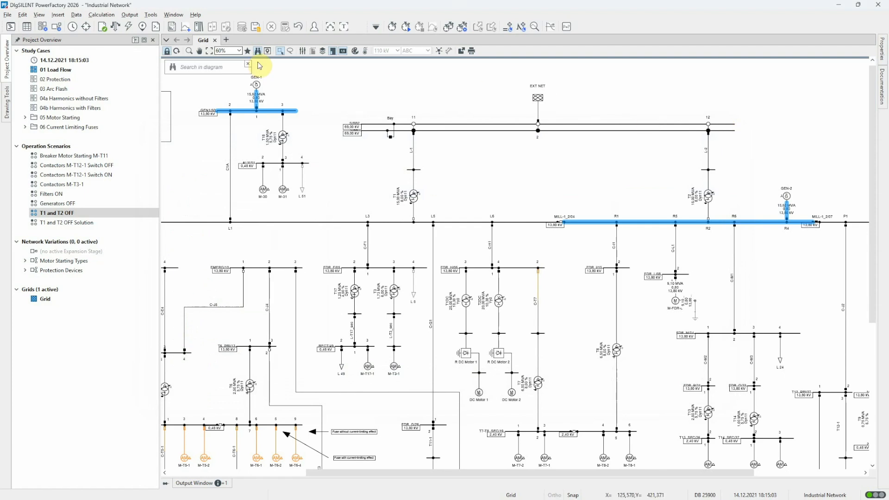
- Fit the whole Grid diagram to the page and colour it by topology feeders
{"action": "left_click", "coordinate": [210, 52]}
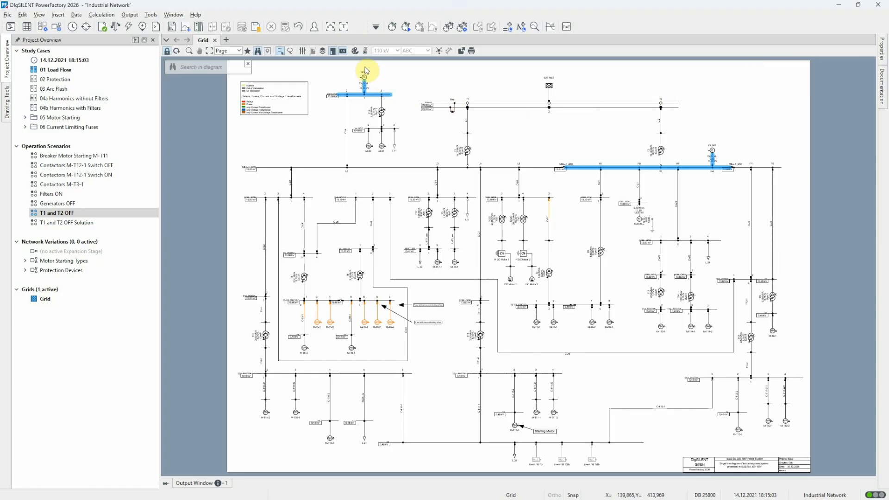
{"action": "left_click", "coordinate": [354, 52]}
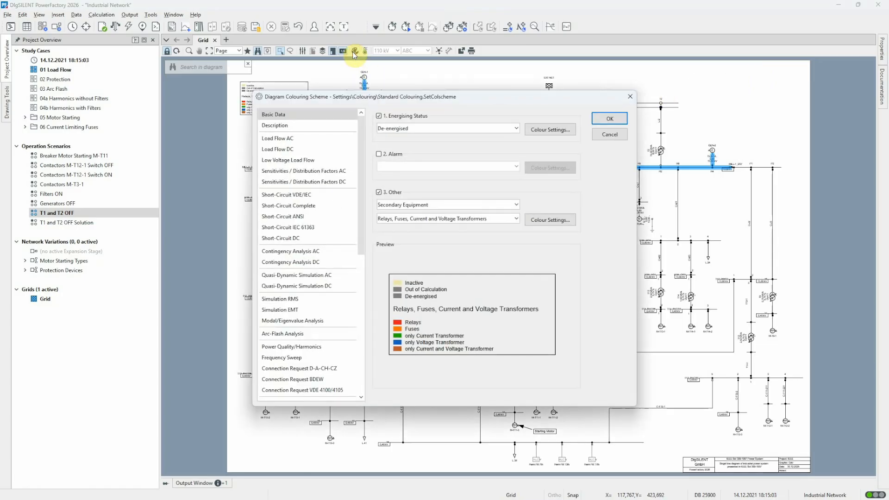
{"action": "left_click", "coordinate": [417, 205]}
{"action": "left_click", "coordinate": [400, 213]}
{"action": "left_click", "coordinate": [400, 218]}
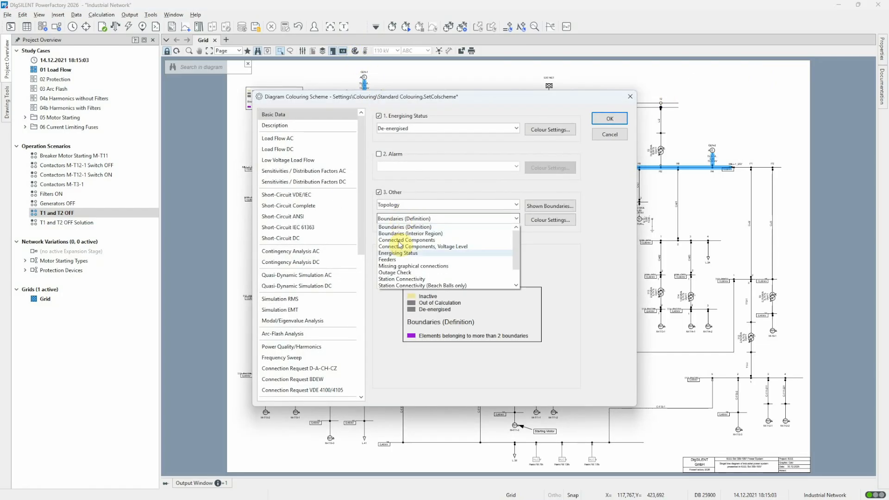
{"action": "left_click", "coordinate": [392, 260]}
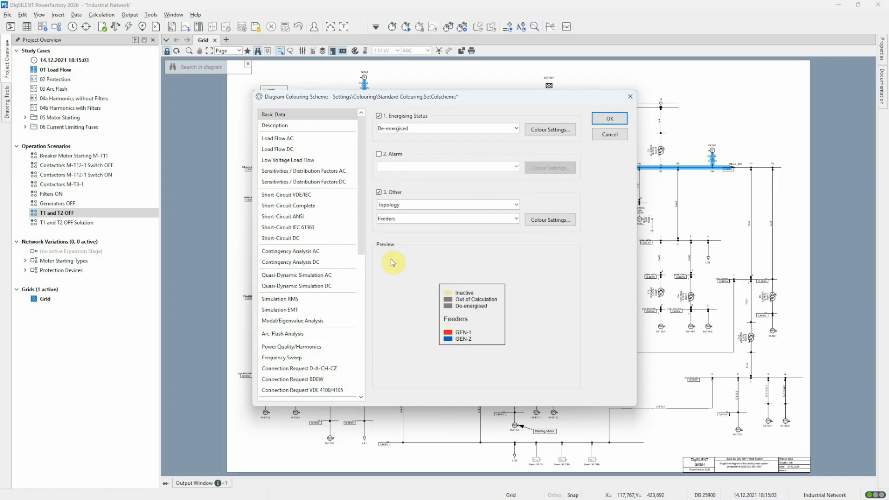
{"action": "left_click", "coordinate": [613, 119]}
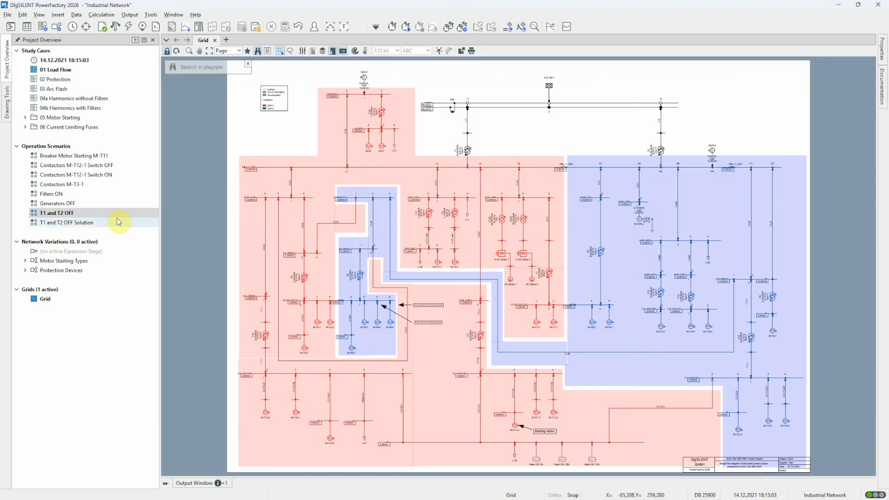
- Activate the operation scenario T1 and T2 OFF Solution
{"action": "left_click", "coordinate": [106, 222]}
{"action": "right_click", "coordinate": [105, 222]}
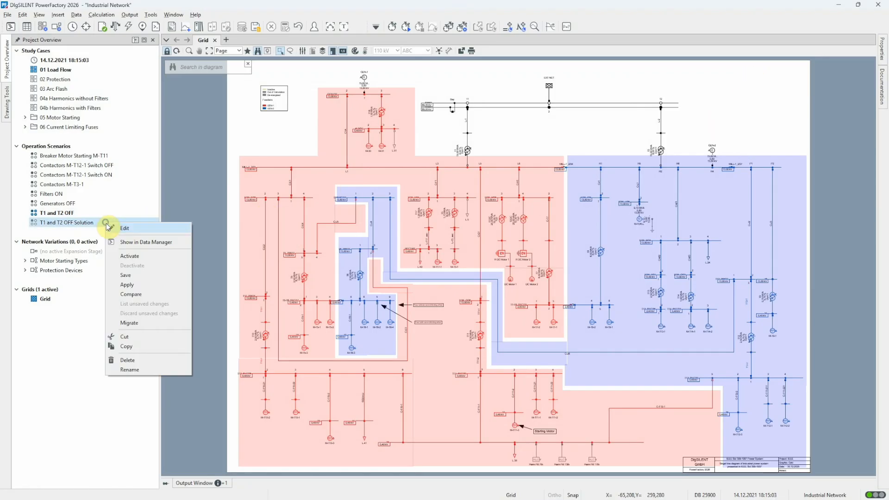
{"action": "left_click", "coordinate": [141, 254]}
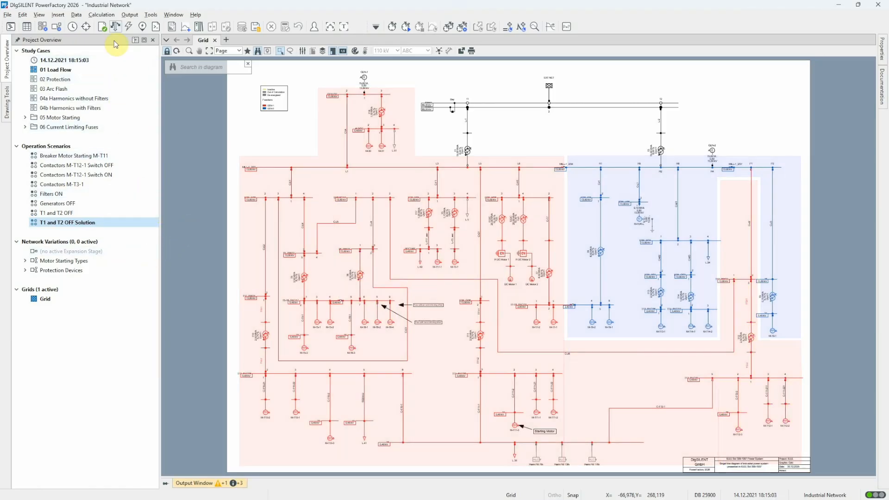
- Run the balanced AC load flow with active power limits and reactive power limits both considered
{"action": "left_click", "coordinate": [116, 27]}
{"action": "left_click", "coordinate": [362, 187]}
{"action": "left_click", "coordinate": [362, 236]}
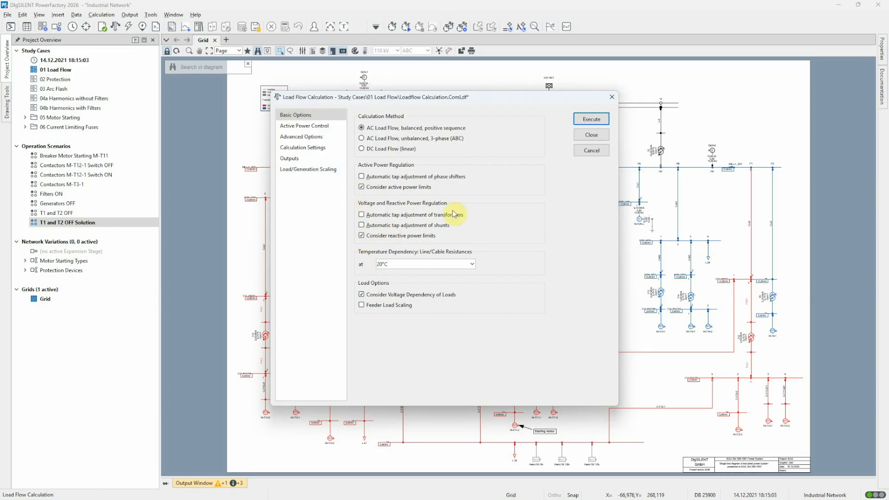
{"action": "left_click", "coordinate": [587, 120]}
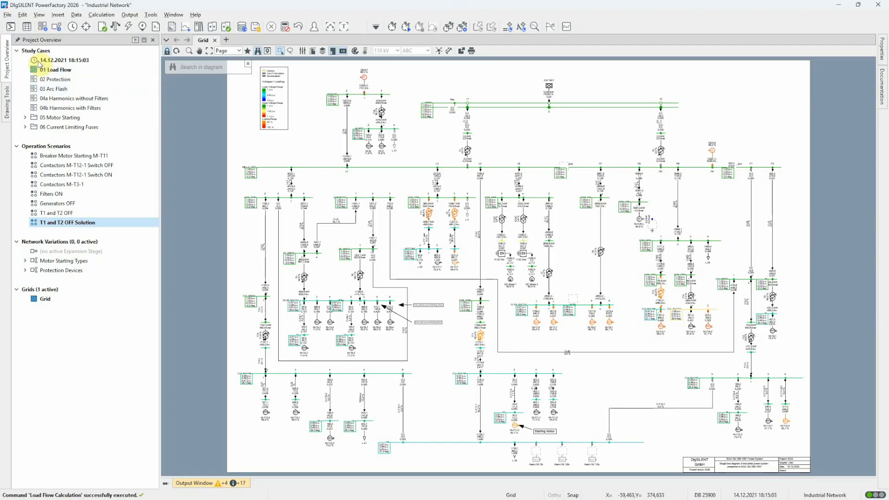
- List all lines in the Network Model Manager and sort them by loading, highest first
{"action": "left_click", "coordinate": [27, 26]}
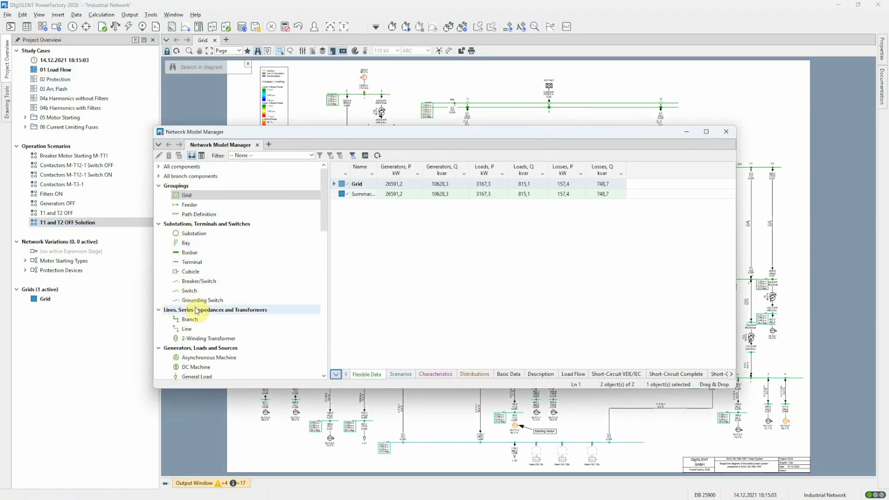
{"action": "left_click", "coordinate": [187, 328]}
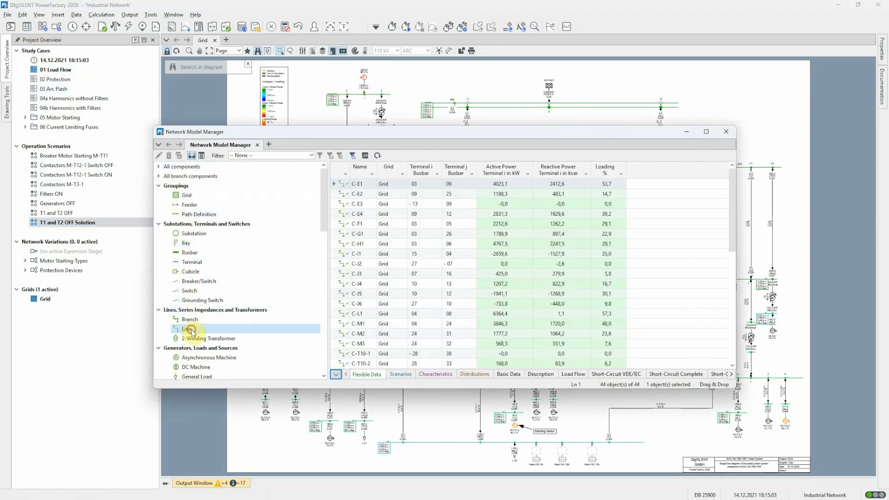
{"action": "left_click", "coordinate": [602, 171]}
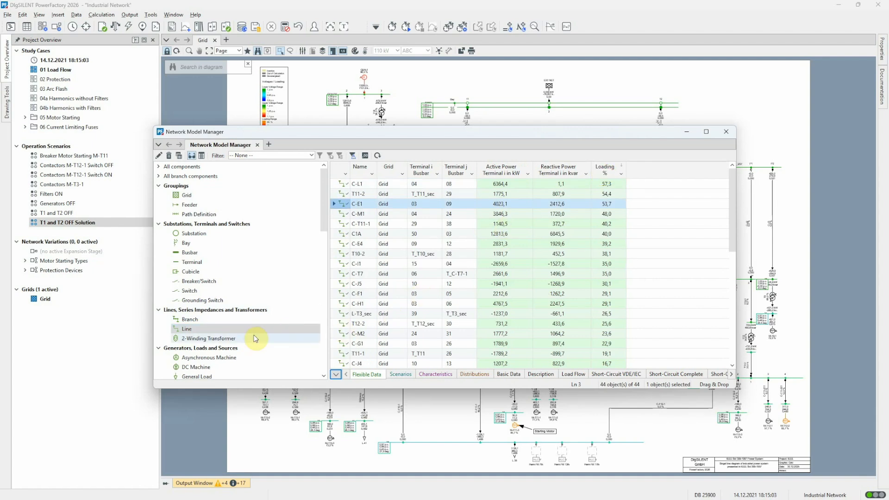
- Review the voltages, loading and tap positions of the 2-winding transformers, and close the Network Model Manager
{"action": "left_click", "coordinate": [227, 338]}
{"action": "left_click_drag", "start_coordinate": [376, 368], "coordinate": [415, 367]}
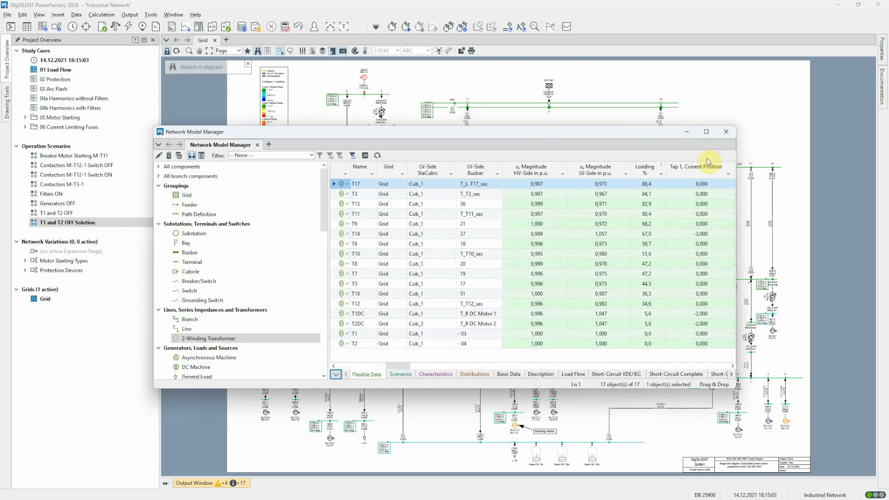
{"action": "left_click", "coordinate": [726, 132]}
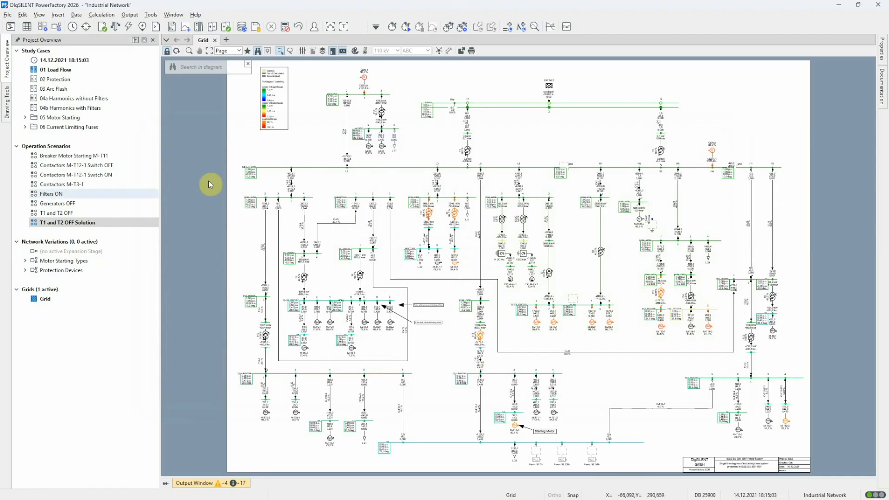
- Activate the operation scenario Generators OFF and run its load flow with the current settings
{"action": "right_click", "coordinate": [85, 204]}
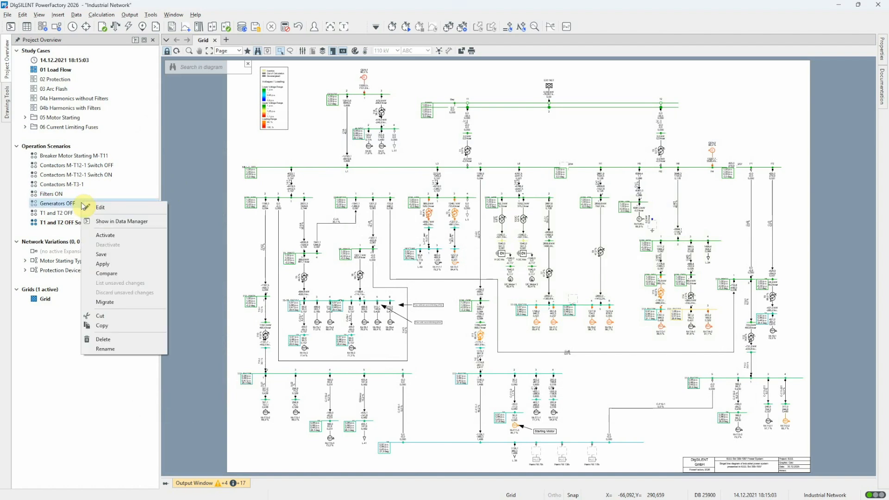
{"action": "left_click", "coordinate": [111, 235]}
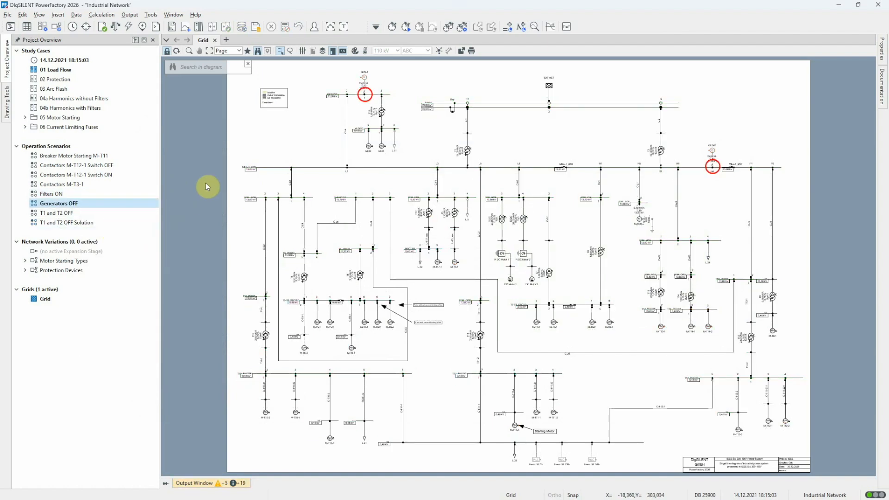
{"action": "left_click", "coordinate": [117, 28]}
{"action": "key", "text": "Return"}
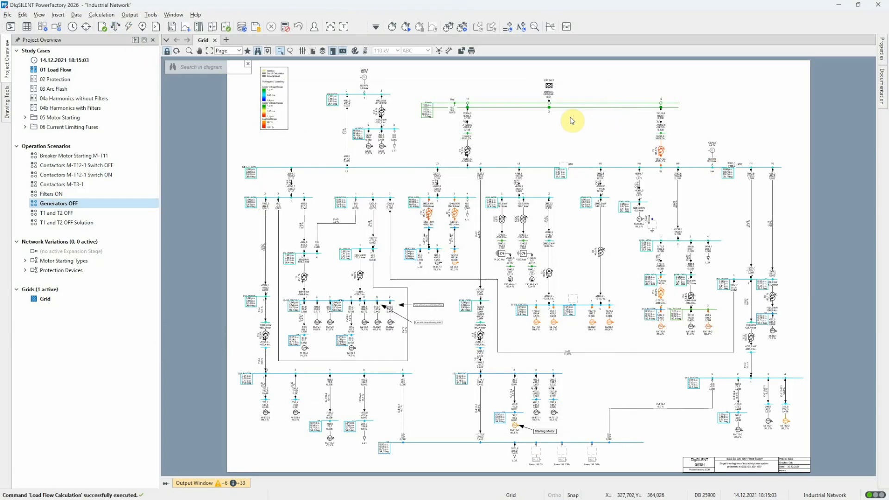
- Display the load flow results as a heatmap on the Grid diagram
{"action": "left_click", "coordinate": [365, 51]}
{"action": "left_click", "coordinate": [572, 184]}
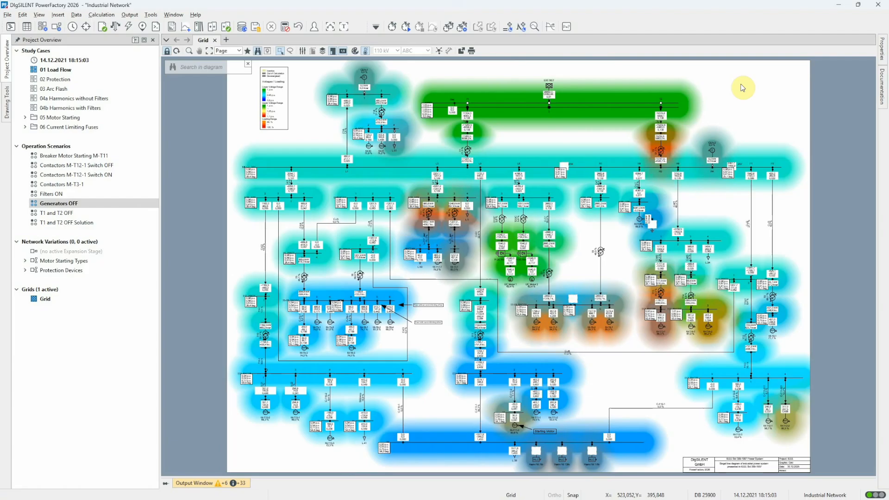
- List all busbars in the Network Model Manager and sort them by per-unit voltage magnitude, lowest first
{"action": "left_click", "coordinate": [27, 28]}
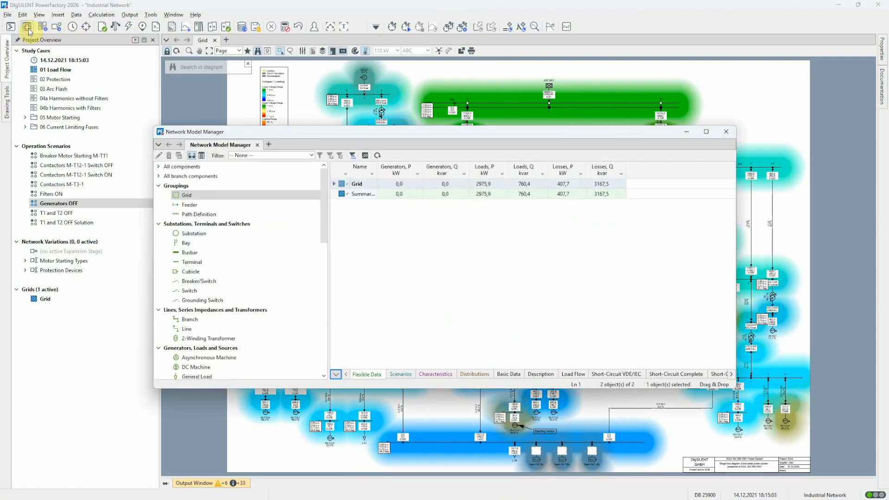
{"action": "left_click", "coordinate": [236, 252]}
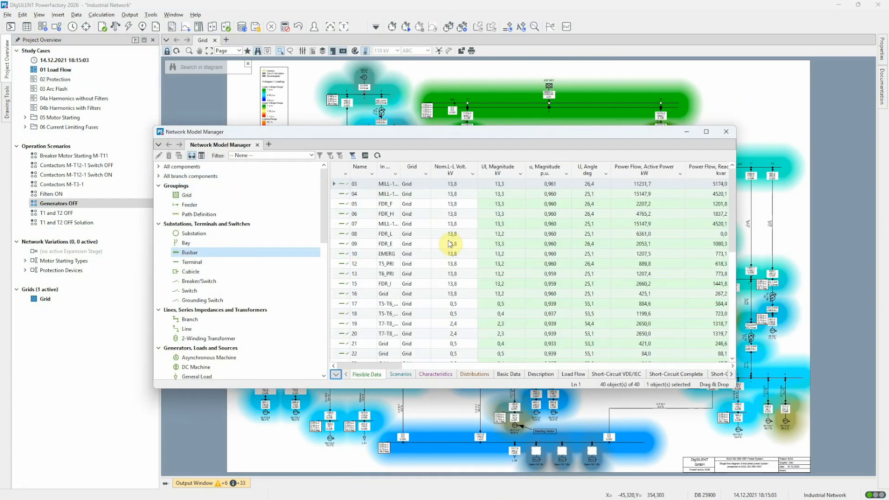
{"action": "left_click", "coordinate": [558, 170]}
{"action": "left_click", "coordinate": [558, 170]}
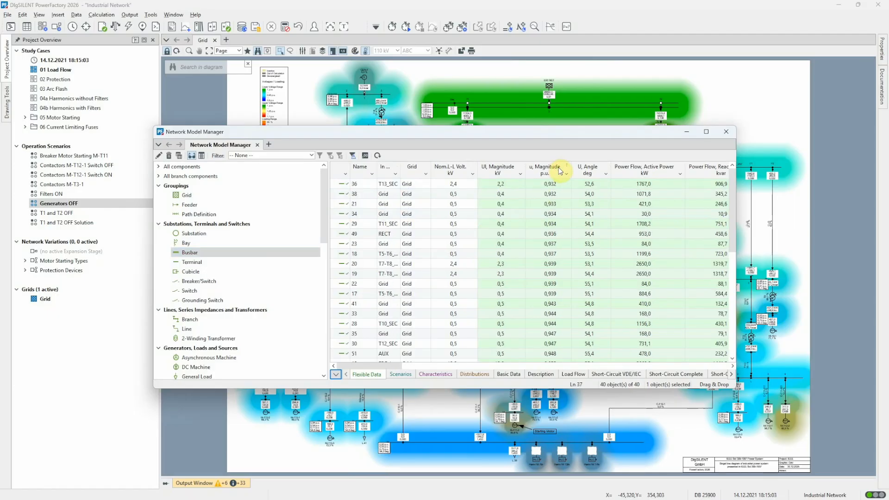